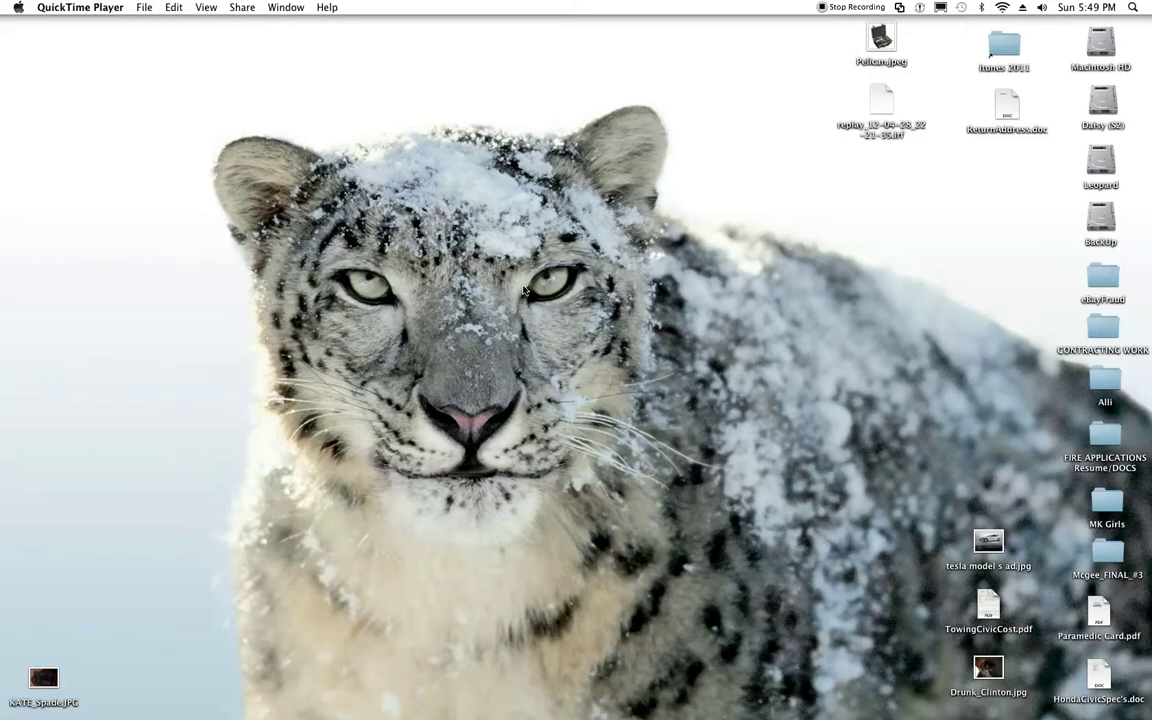
Open the Displays pane of System Preferences from the Apple menu
{"action": "left_click", "coordinate": [19, 8]}
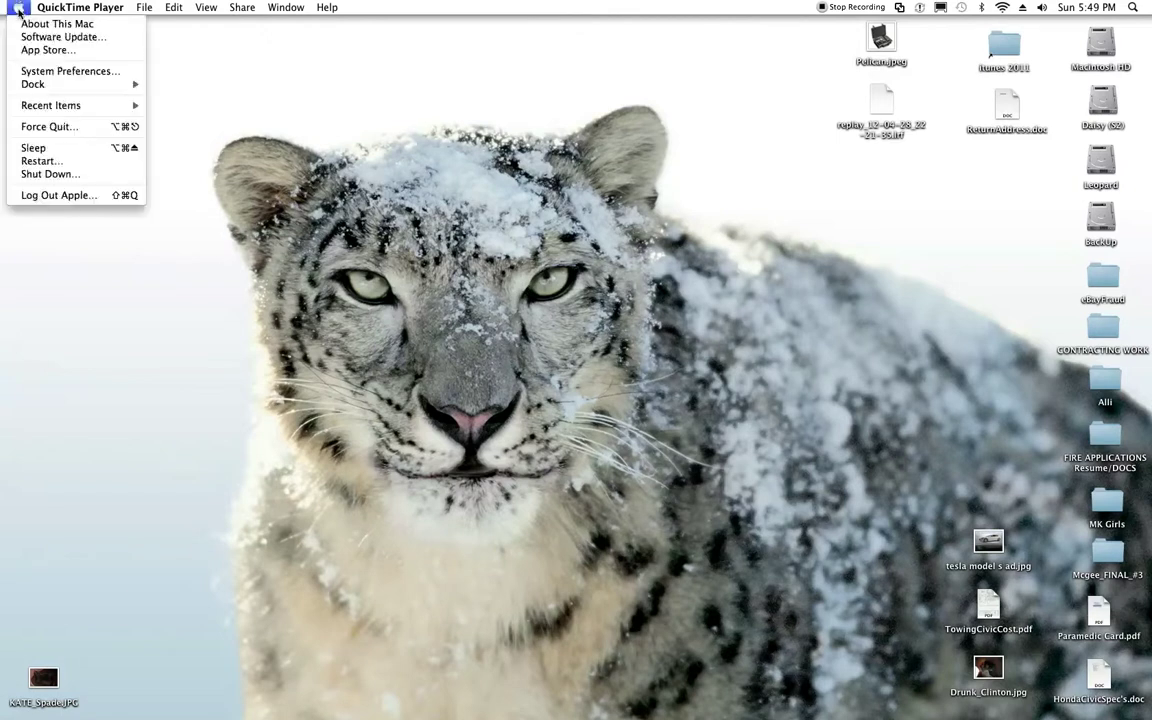
{"action": "left_click", "coordinate": [39, 71]}
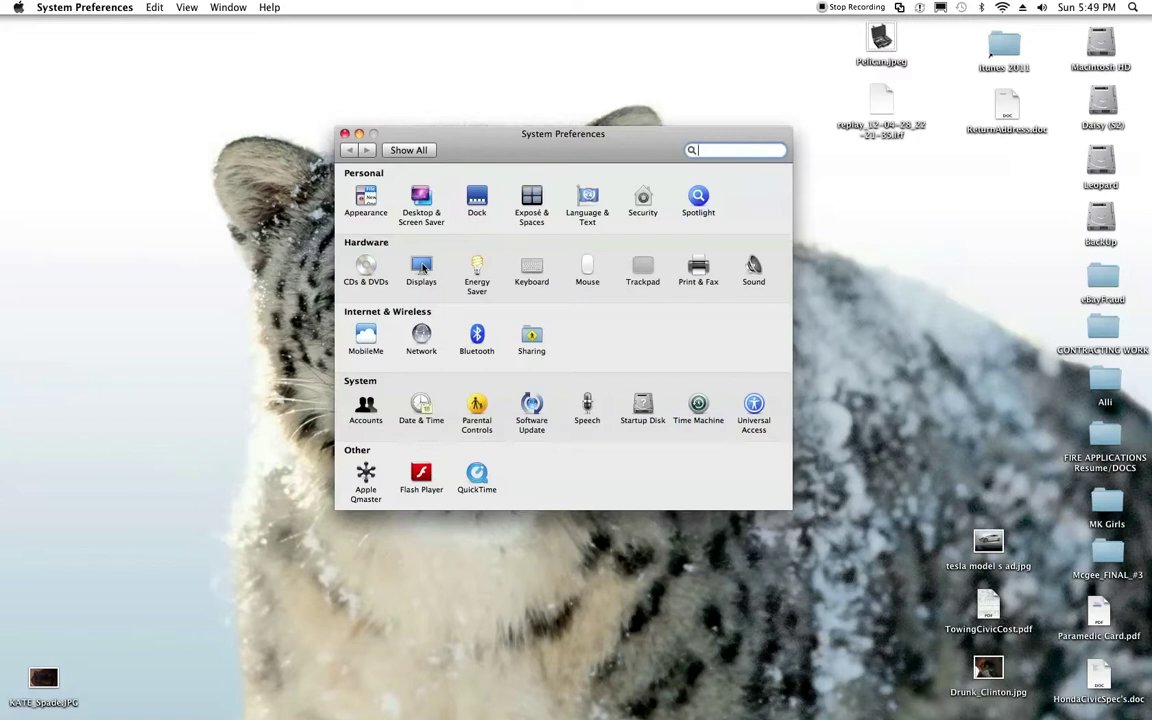
{"action": "left_click", "coordinate": [421, 266]}
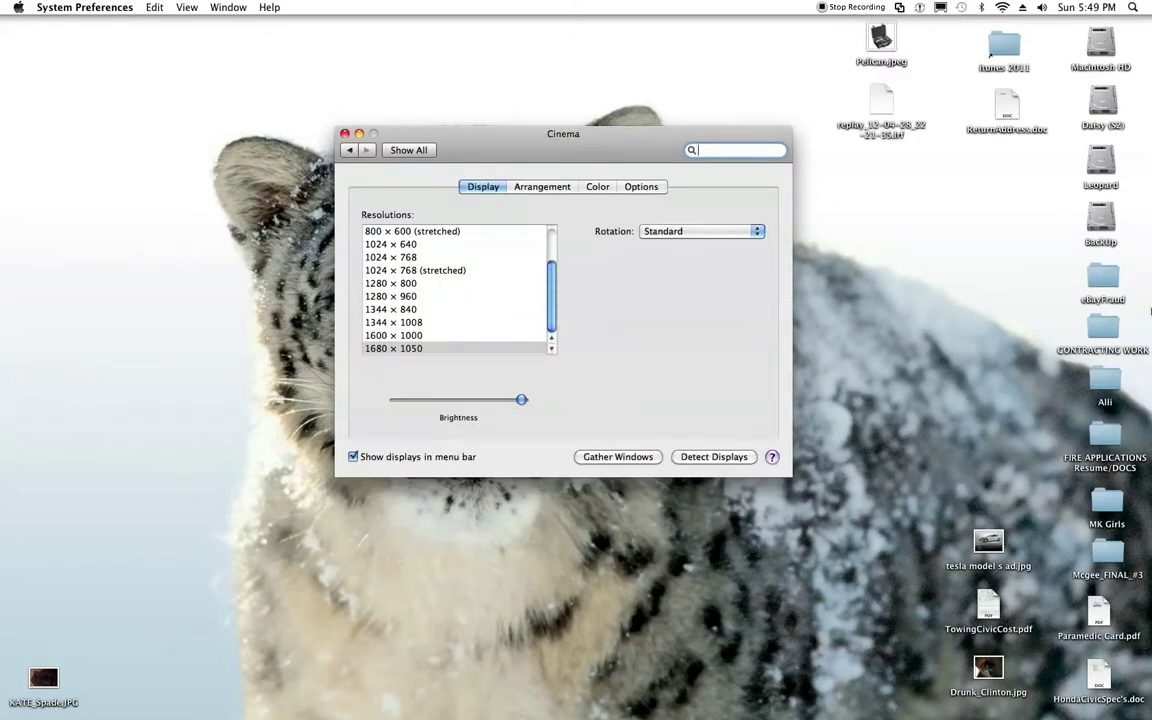
Place the Cinema settings window top-left and the VGA Display window beside it
{"action": "left_click_drag", "start_coordinate": [1151, 257], "coordinate": [818, 206]}
{"action": "left_click_drag", "start_coordinate": [513, 136], "coordinate": [189, 35]}
{"action": "left_click_drag", "start_coordinate": [660, 204], "coordinate": [611, 43]}
{"action": "left_click_drag", "start_coordinate": [317, 32], "coordinate": [316, 31]}
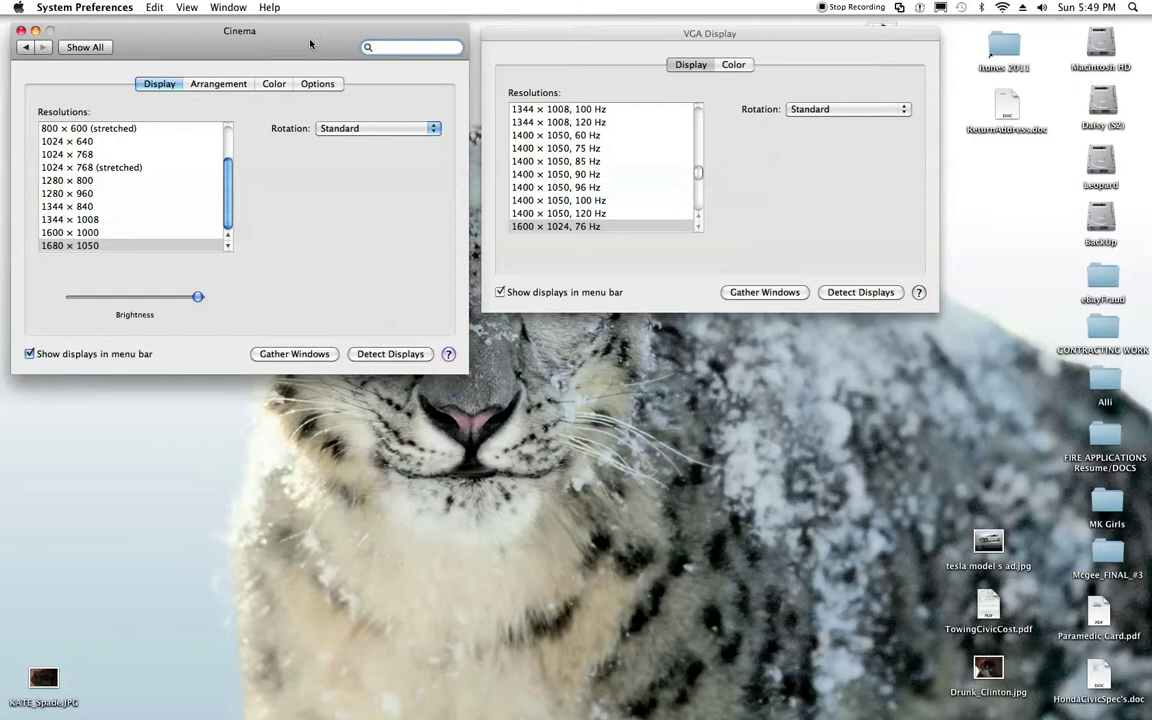
{"action": "left_click_drag", "start_coordinate": [310, 43], "coordinate": [306, 43]}
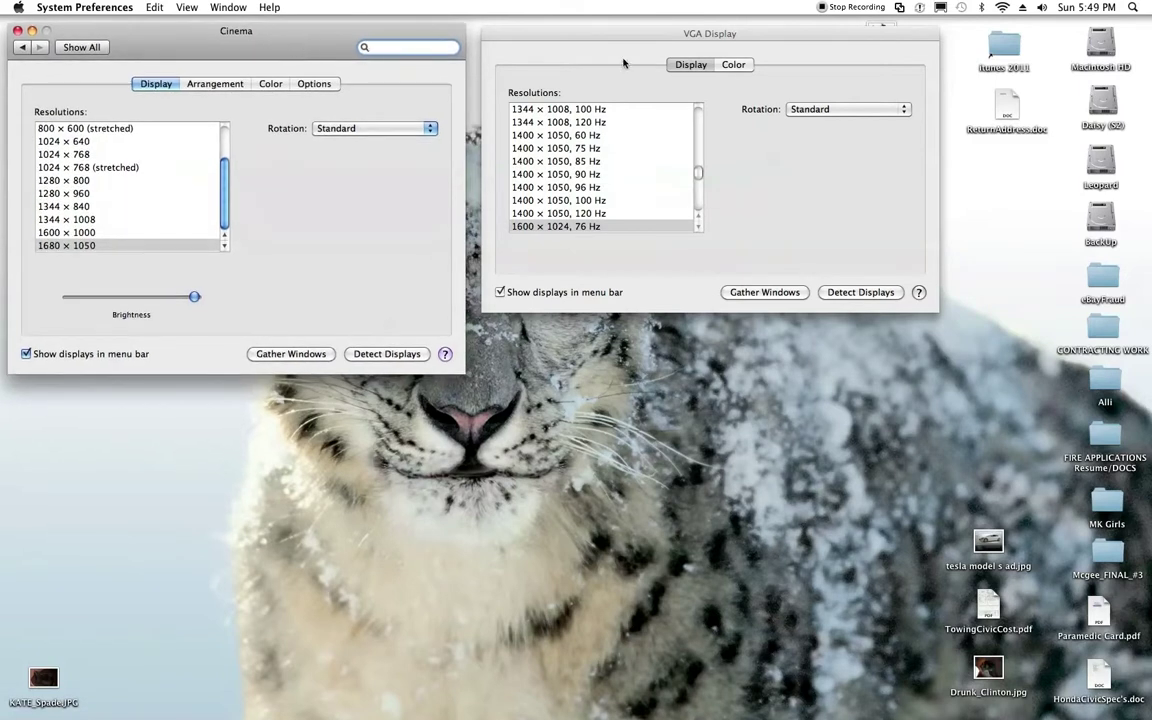
{"action": "left_click", "coordinate": [595, 37]}
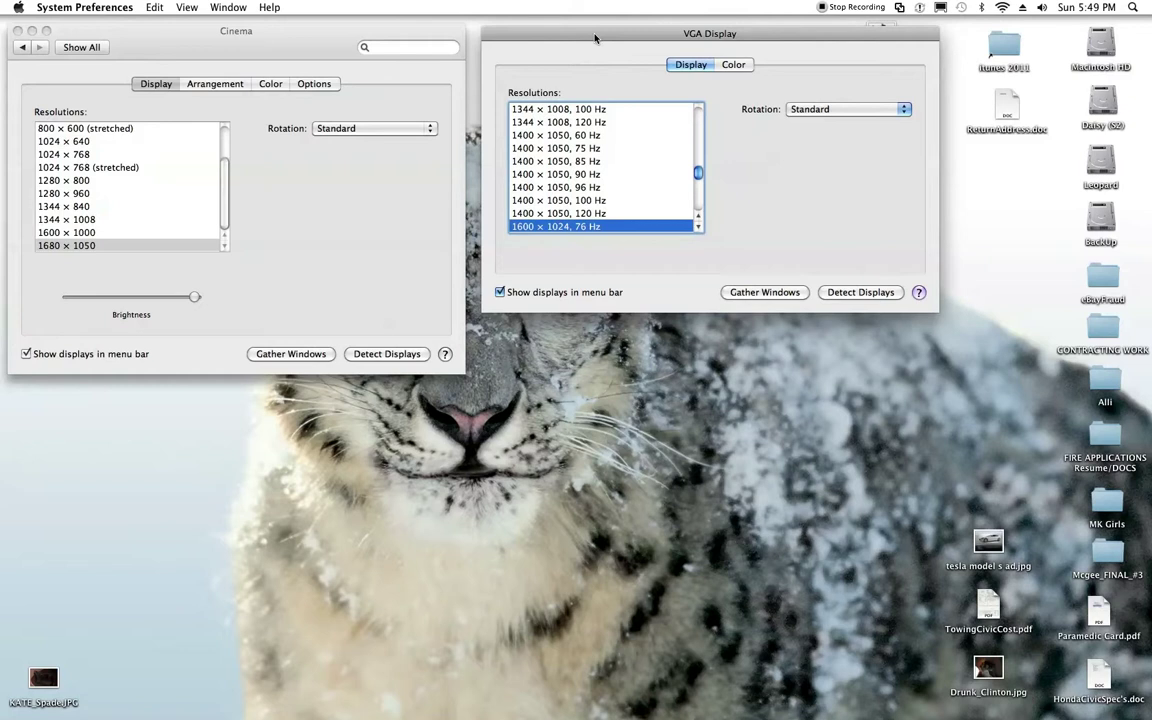
{"action": "left_click_drag", "start_coordinate": [697, 173], "coordinate": [697, 145]}
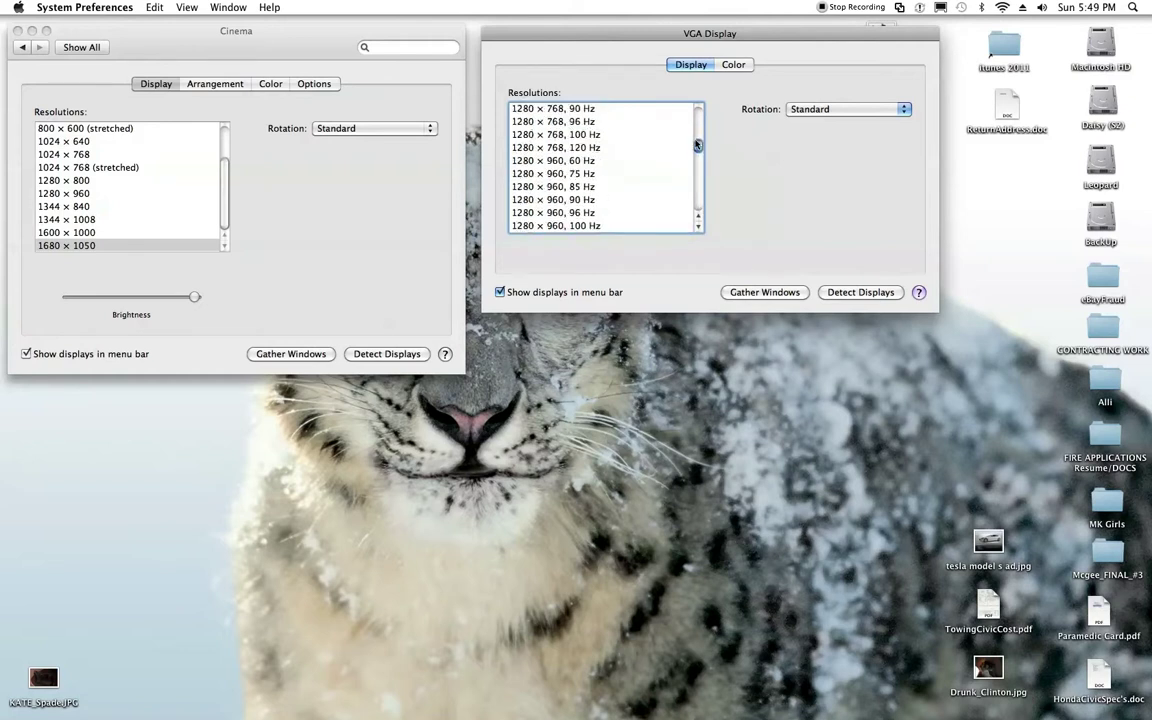
{"action": "scroll", "coordinate": [697, 145], "scroll_direction": "up", "scroll_amount": 7}
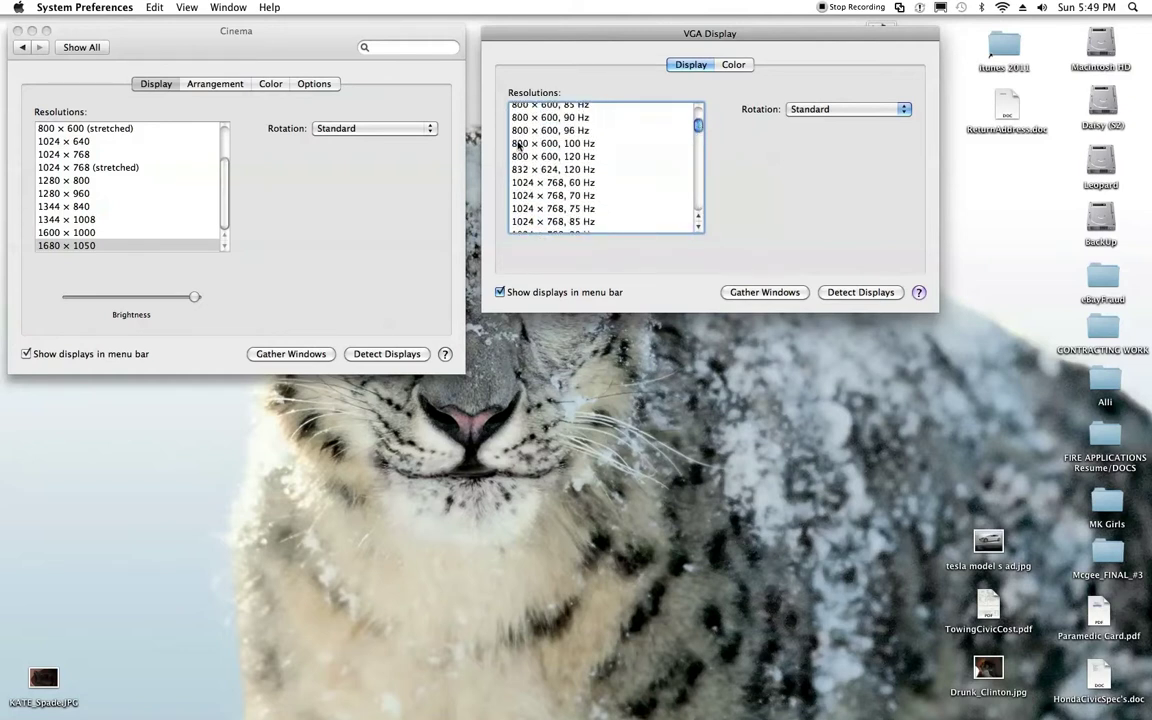
{"action": "left_click_drag", "start_coordinate": [698, 126], "coordinate": [697, 148]}
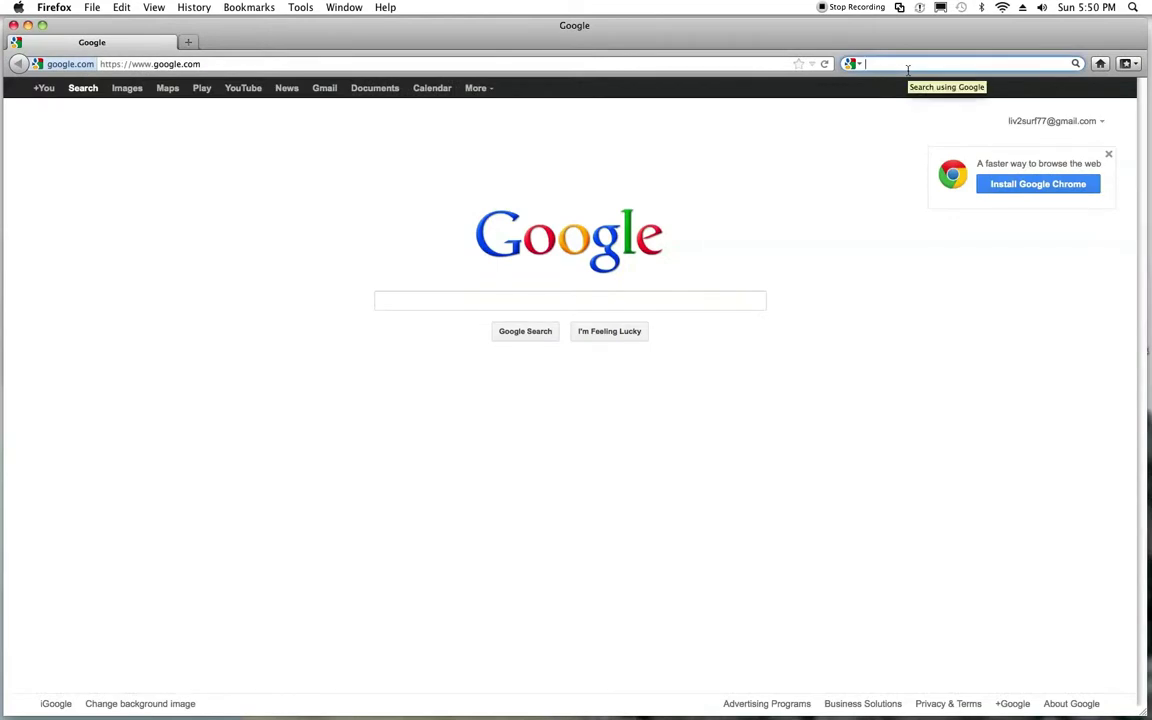
Look up the Acer G205HV's 1600 × 900 maximum resolution on Acer Support, then minimize Firefox
{"action": "type", "text": "acer"}
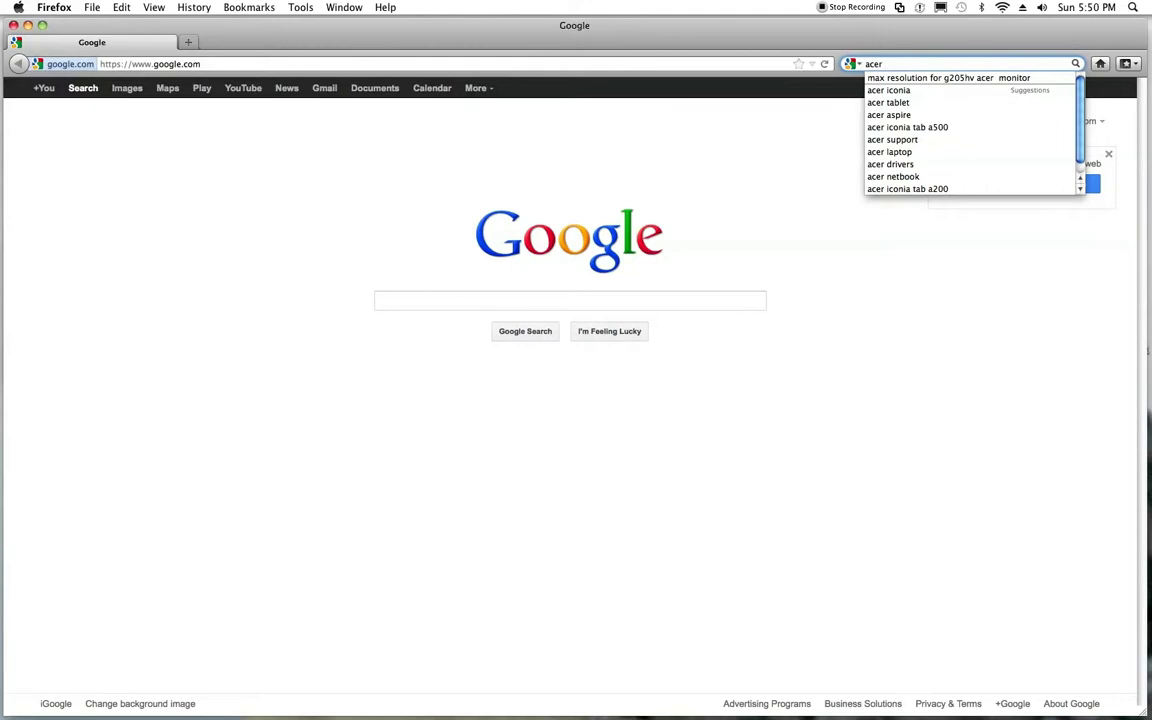
{"action": "type", "text": "g"}
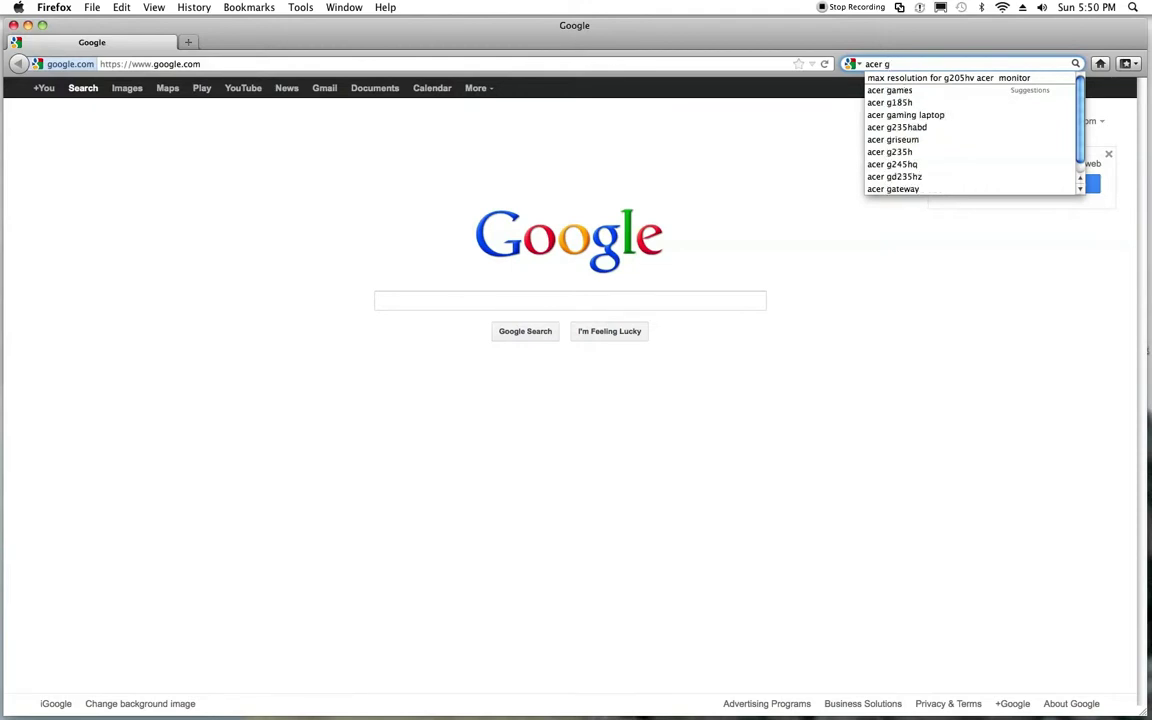
{"action": "type", "text": "205hv"}
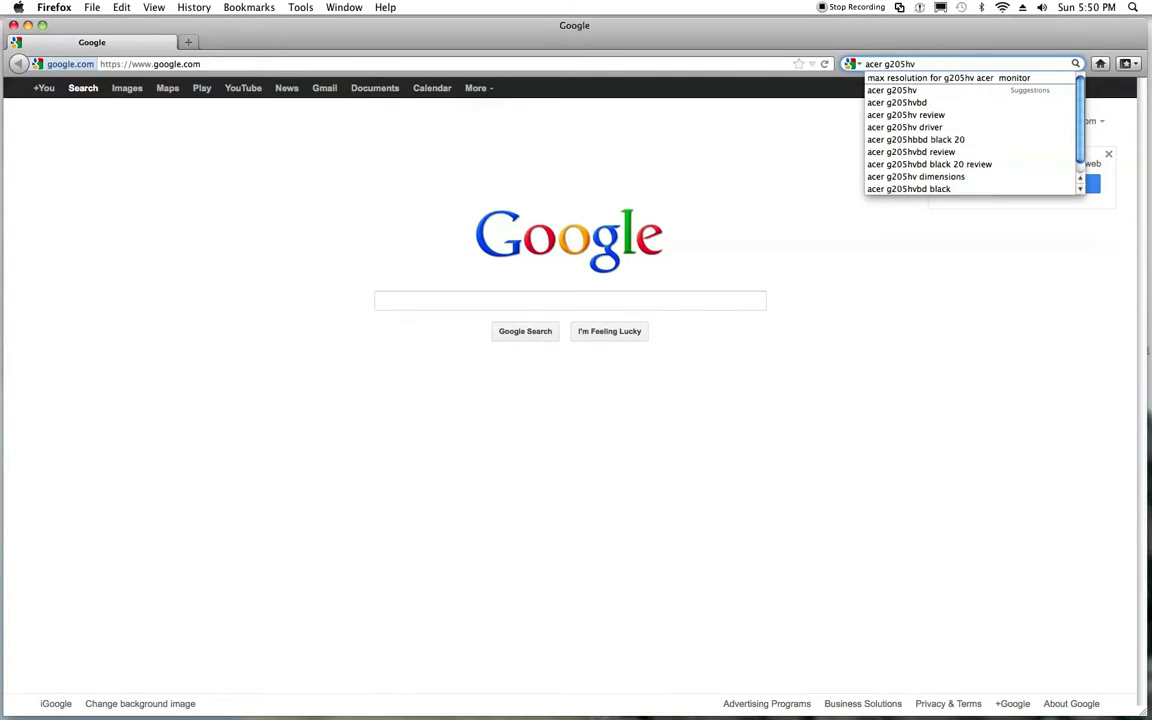
{"action": "left_click", "coordinate": [948, 78]}
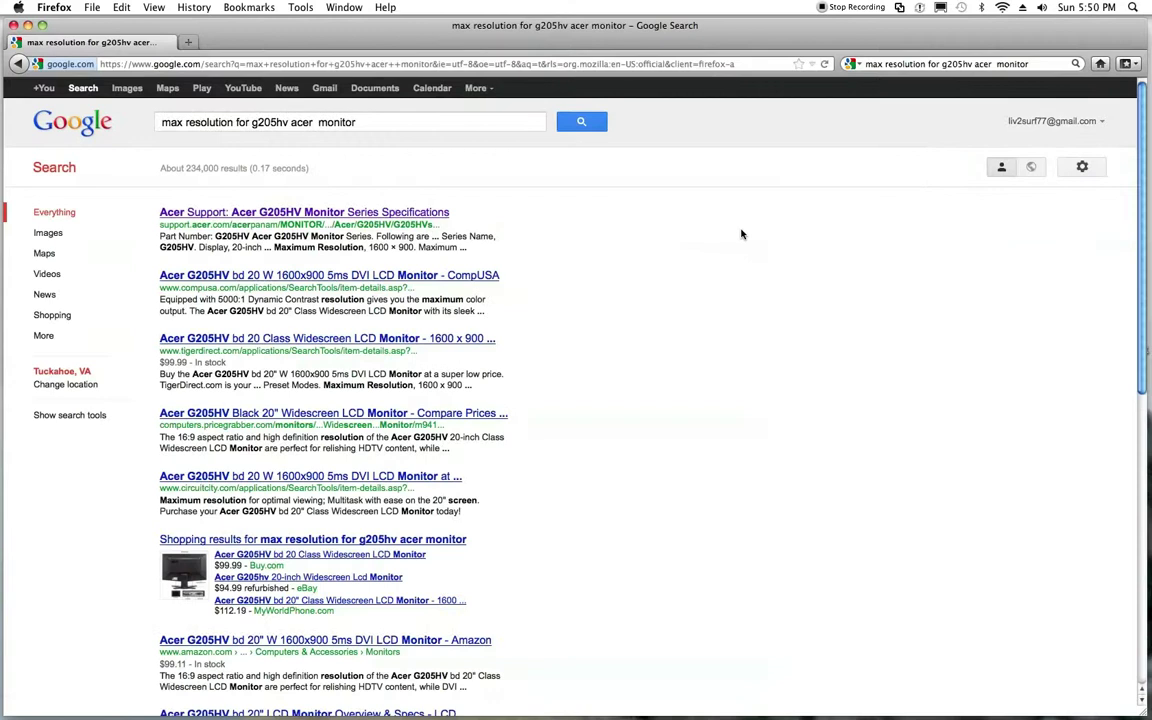
{"action": "left_click", "coordinate": [329, 213]}
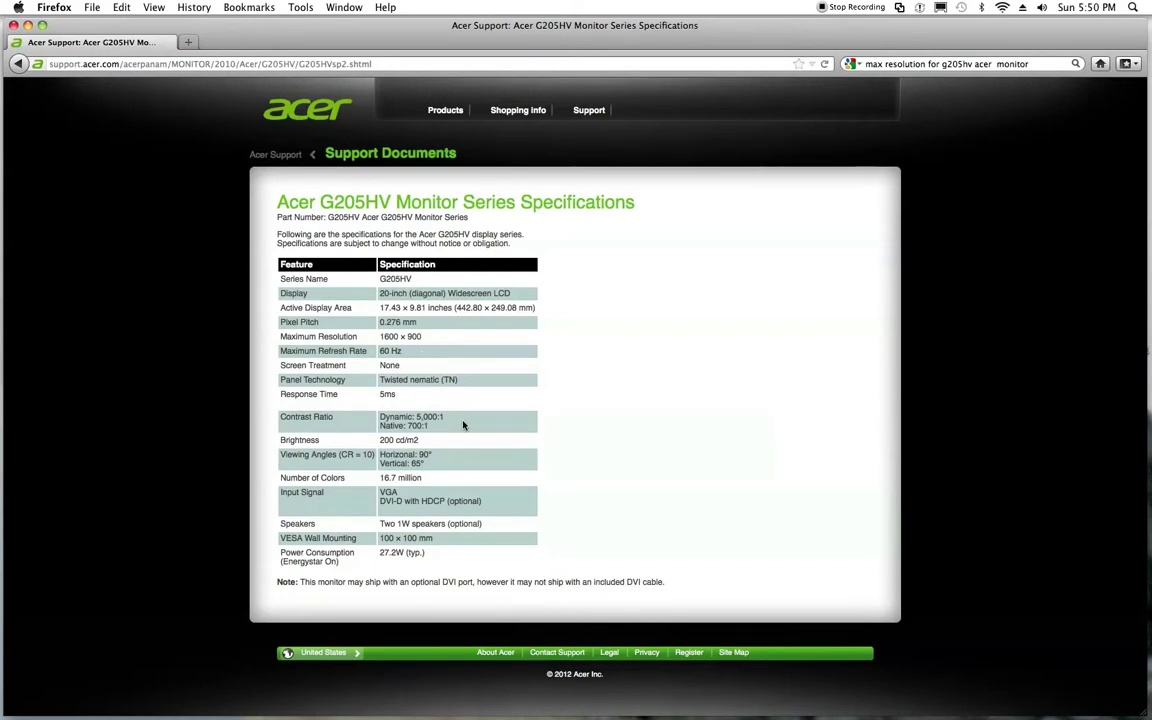
{"action": "left_click", "coordinate": [28, 26]}
{"action": "left_click", "coordinate": [566, 35]}
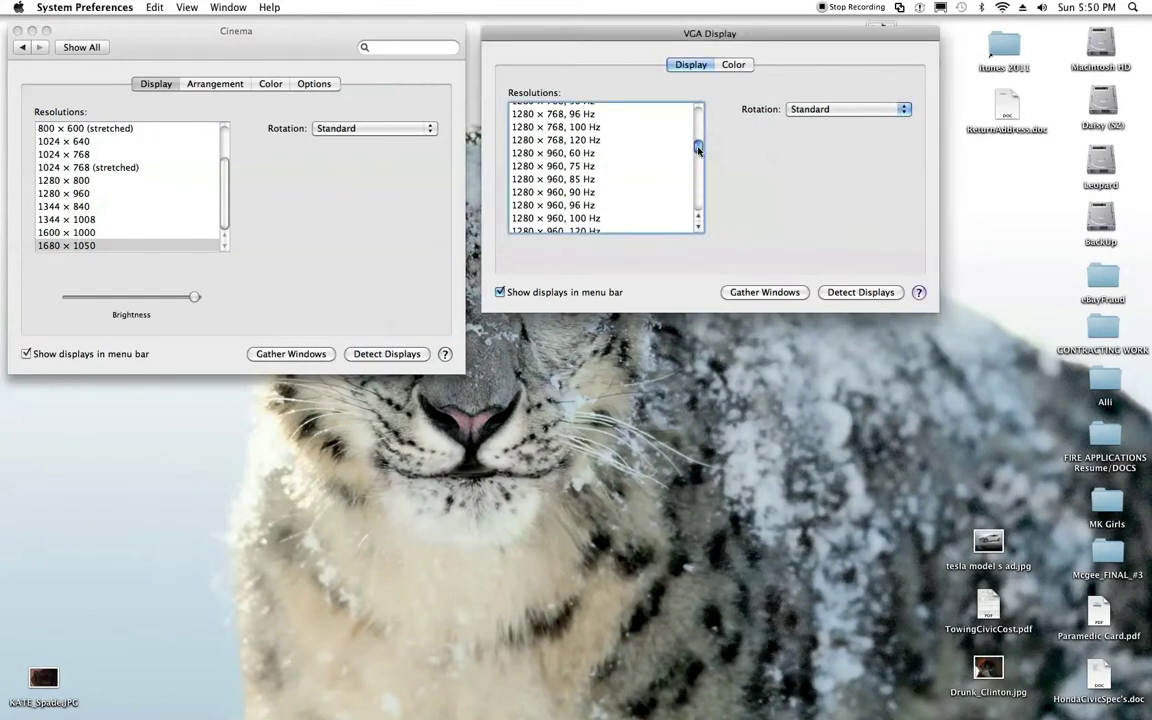
{"action": "left_click_drag", "start_coordinate": [697, 147], "coordinate": [698, 178]}
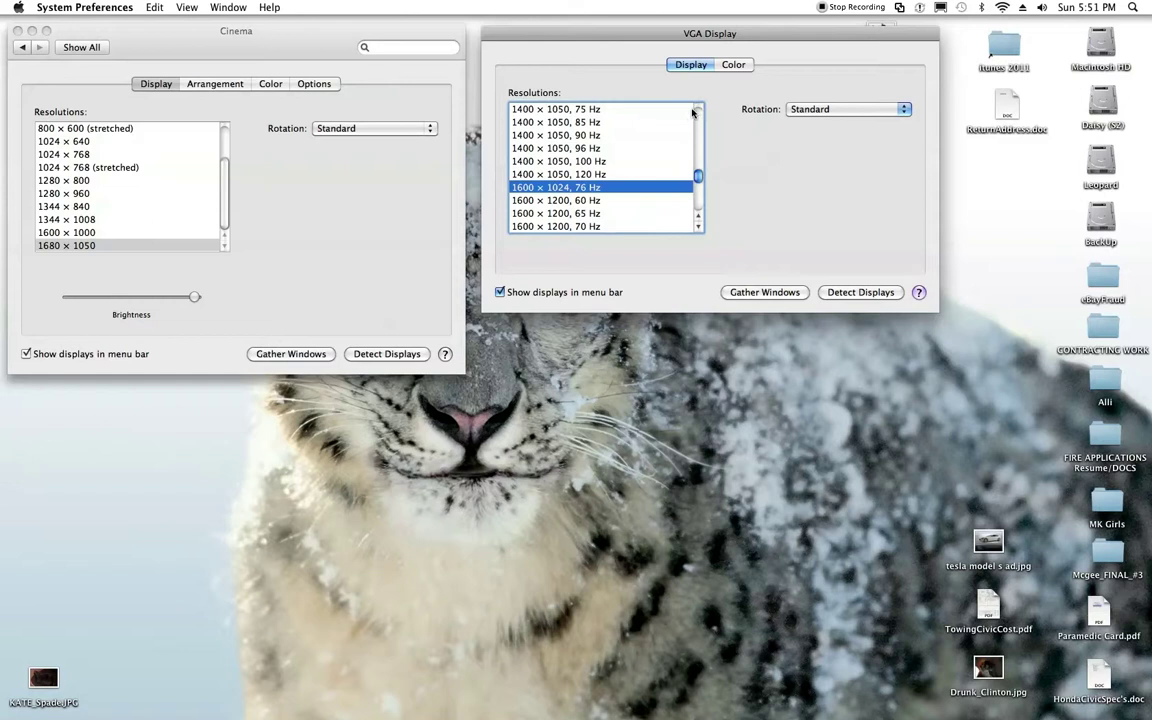
In the Cinema Arrangement tab, position the second display left of the menu-bar display
{"action": "left_click", "coordinate": [198, 47]}
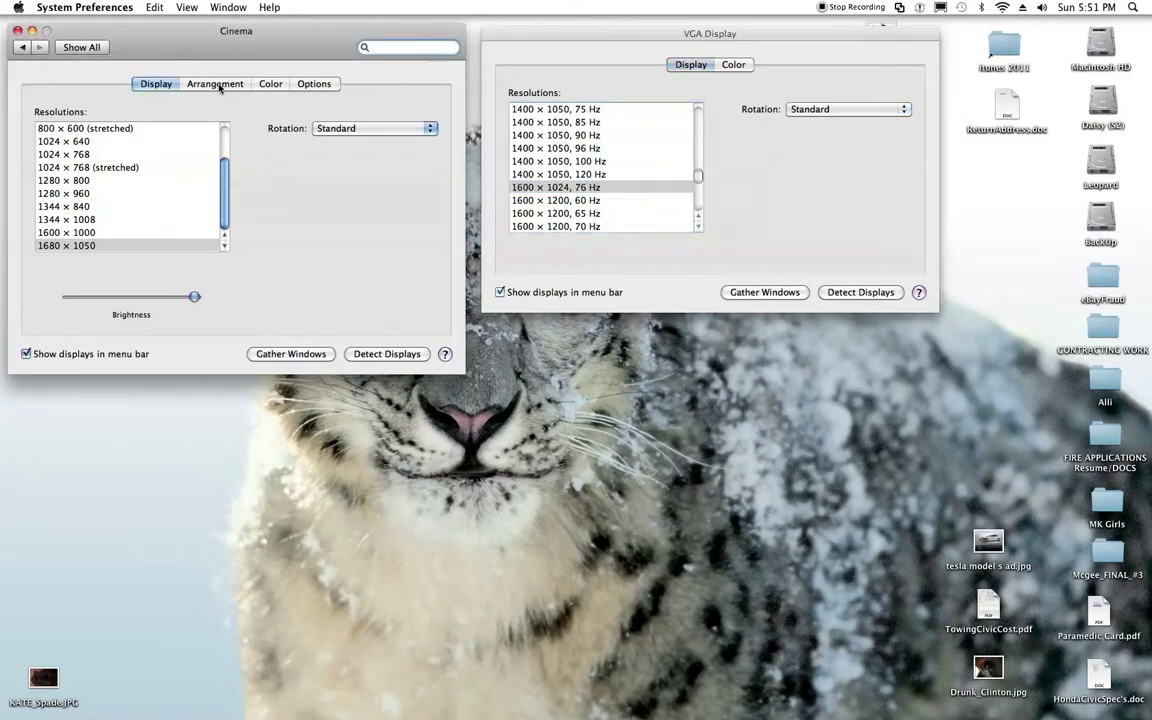
{"action": "left_click", "coordinate": [218, 84]}
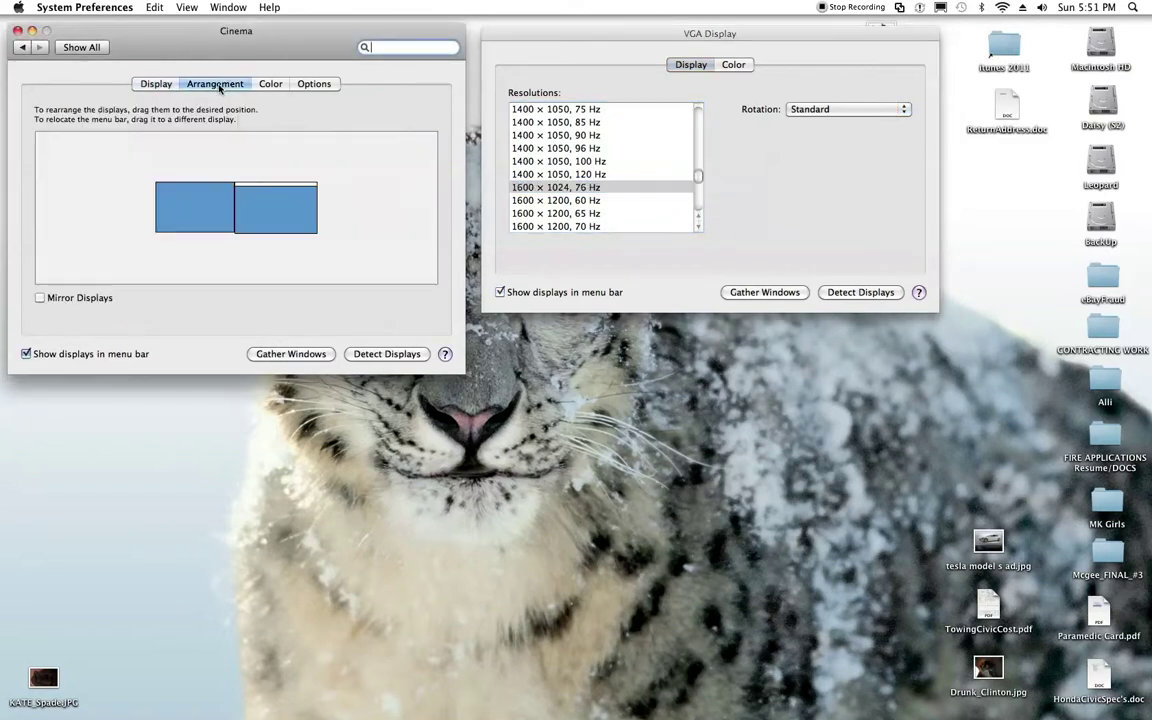
{"action": "left_click", "coordinate": [193, 211]}
{"action": "left_click", "coordinate": [283, 220]}
{"action": "left_click_drag", "start_coordinate": [206, 206], "coordinate": [334, 213]}
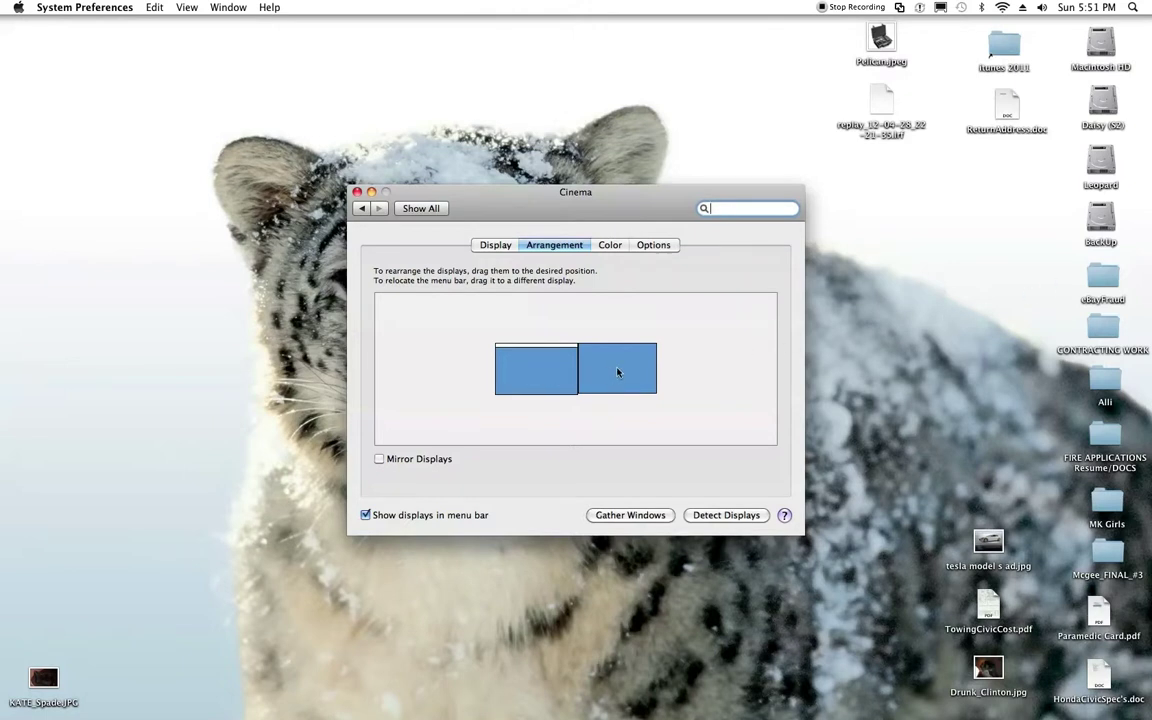
{"action": "left_click_drag", "start_coordinate": [617, 372], "coordinate": [474, 376]}
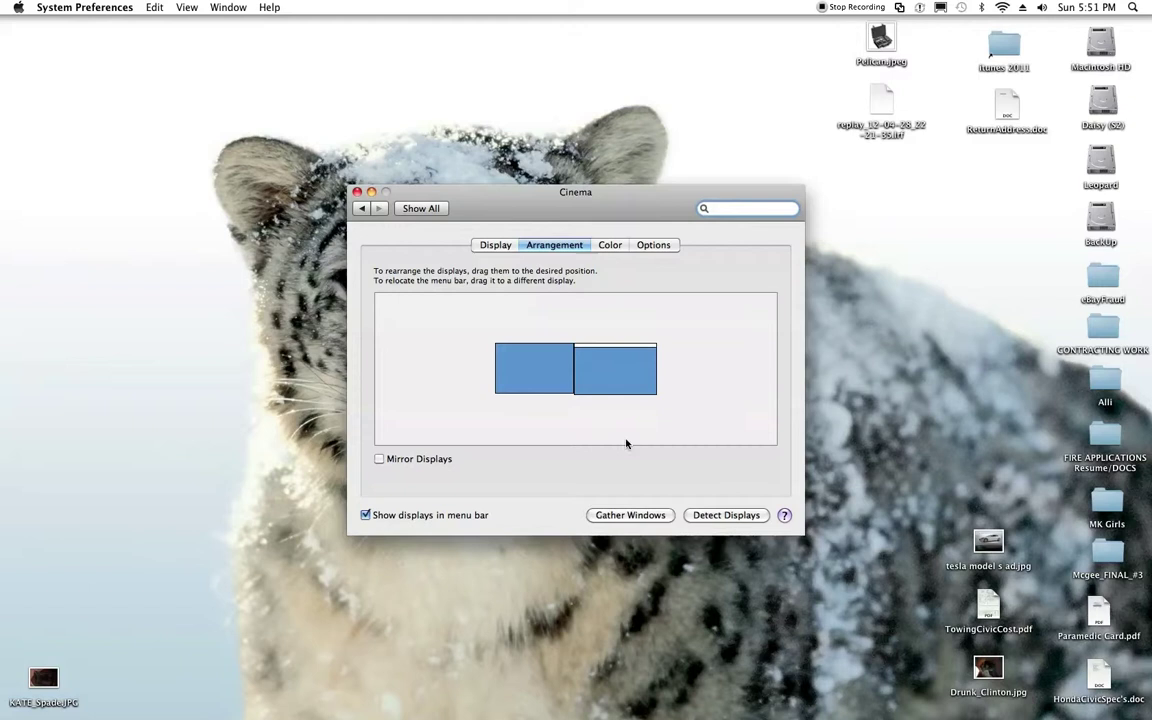
Select 1680 × 1050 for the Cinema display and place the VGA Display window to its right
{"action": "left_click", "coordinate": [490, 247]}
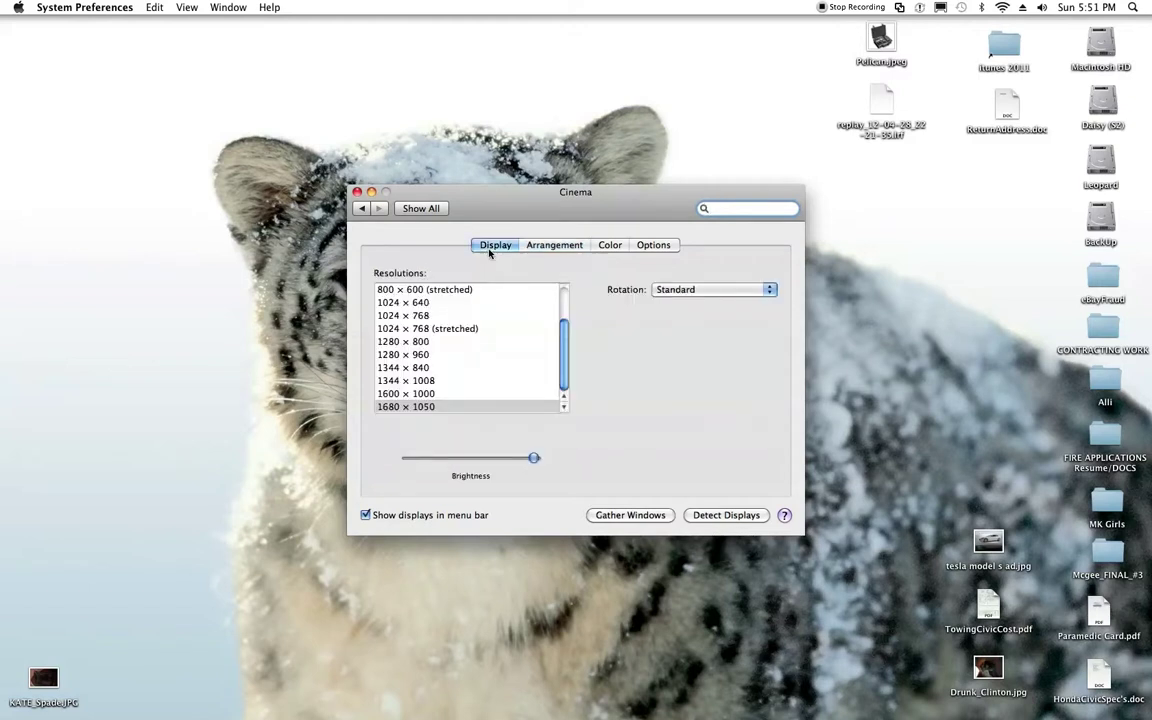
{"action": "left_click", "coordinate": [409, 407]}
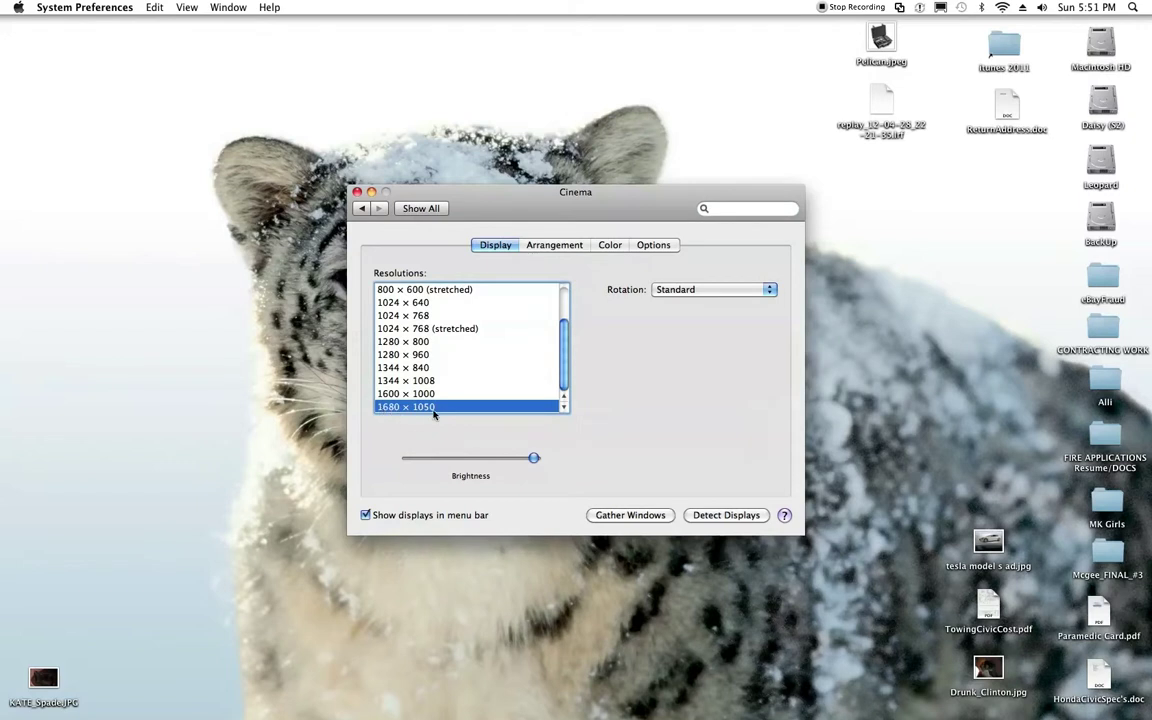
{"action": "left_click_drag", "start_coordinate": [515, 212], "coordinate": [183, 56]}
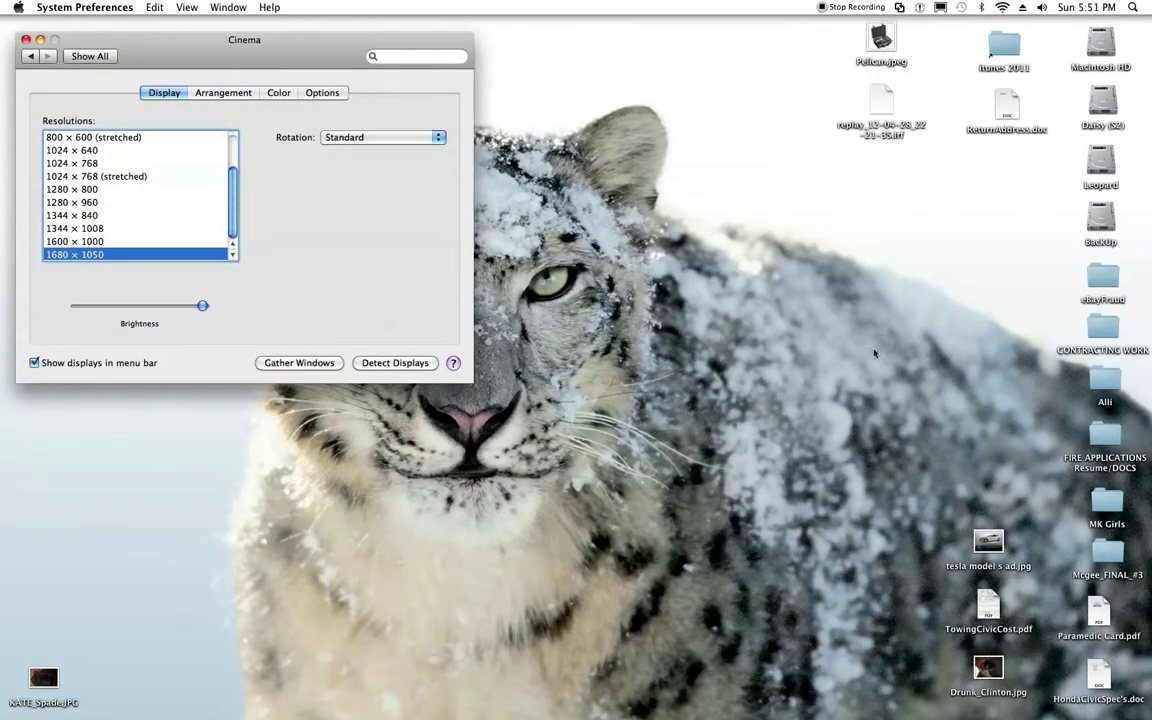
{"action": "left_click_drag", "start_coordinate": [0, 260], "coordinate": [631, 45]}
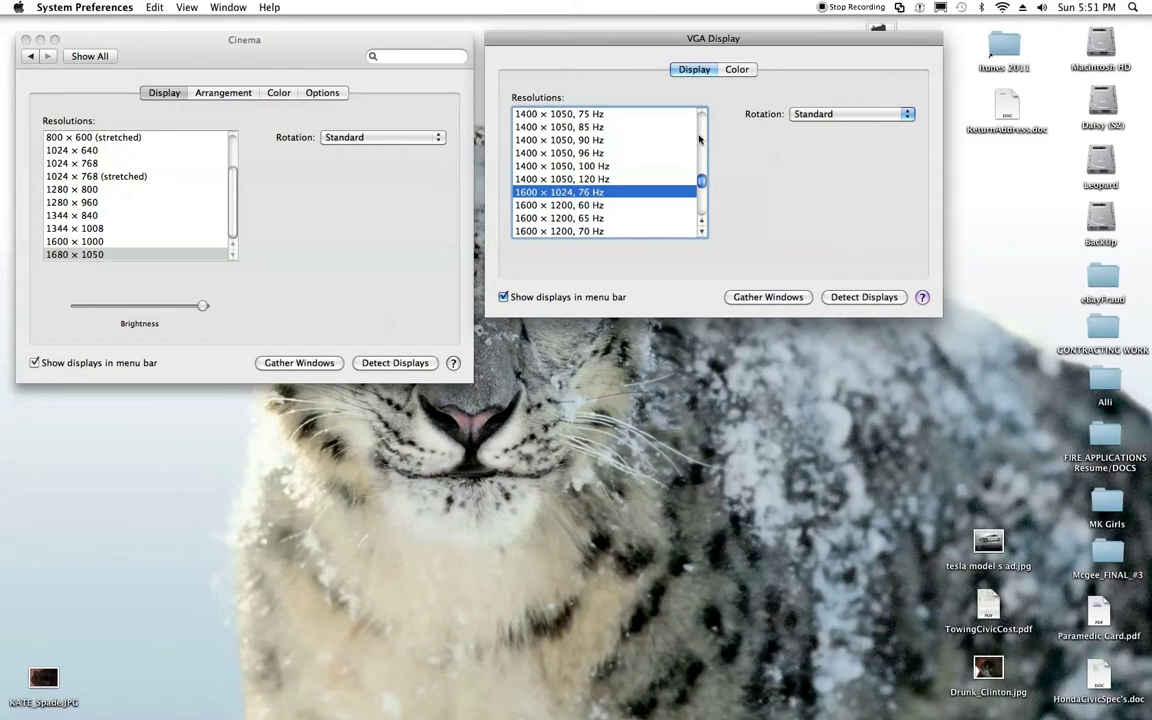
Show the Cinema window's Arrangement tab, then minimize and restore that window from the Dock
{"action": "left_click", "coordinate": [223, 94]}
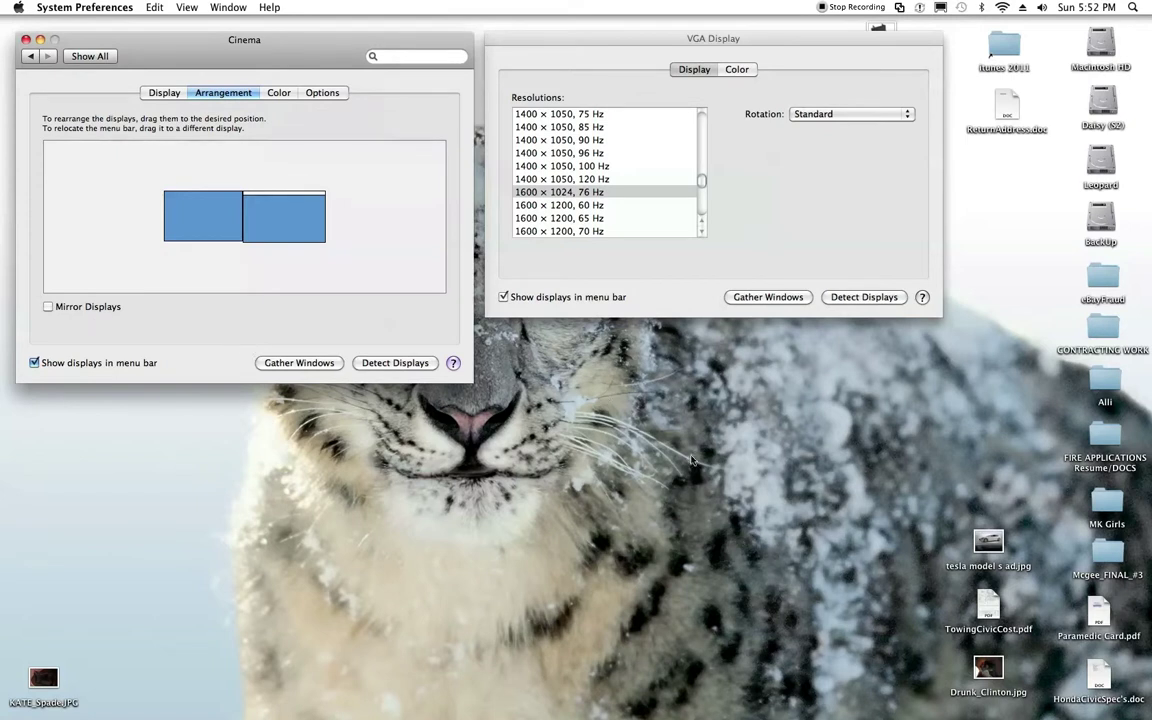
{"action": "left_click", "coordinate": [41, 40]}
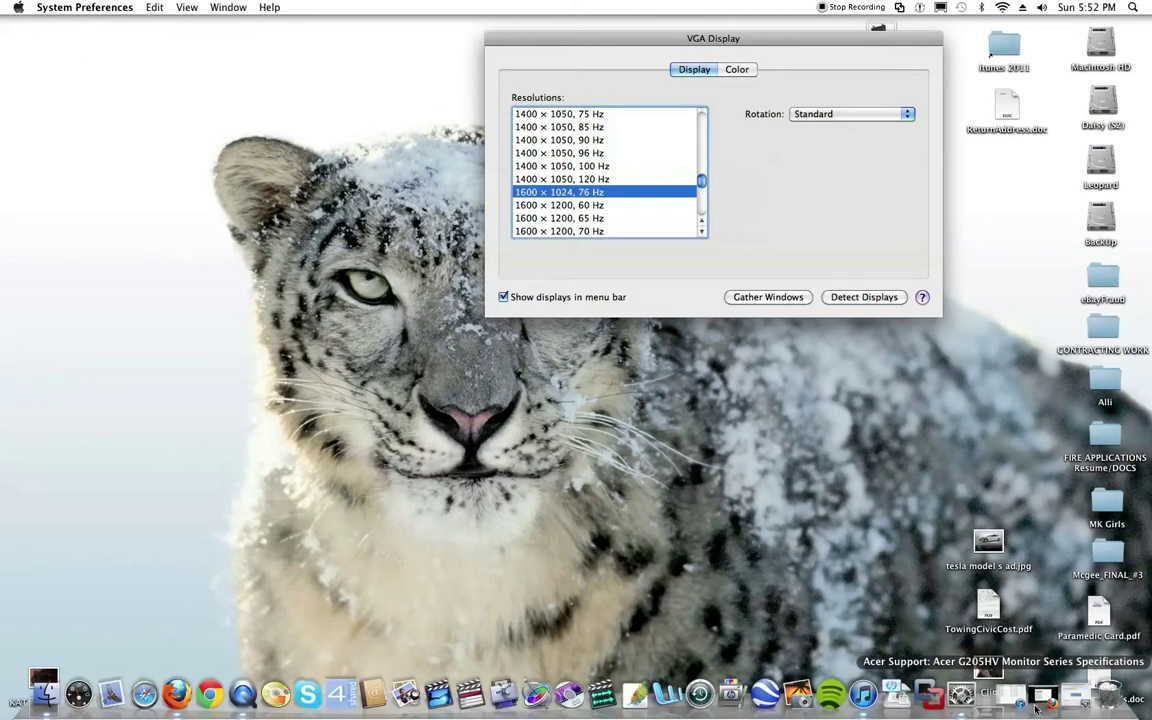
{"action": "left_click", "coordinate": [965, 692]}
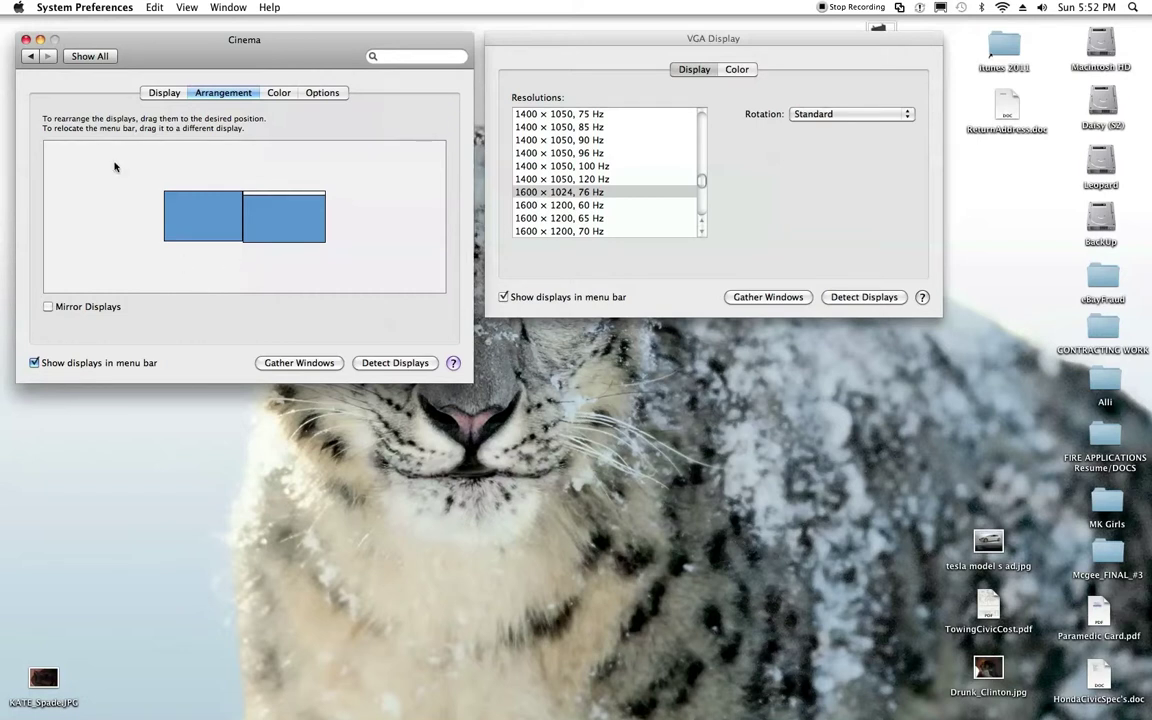
Review the Display, Arrangement and Color tabs, then close both display settings windows
{"action": "left_click", "coordinate": [157, 90]}
{"action": "left_click", "coordinate": [191, 92]}
{"action": "left_click", "coordinate": [279, 92]}
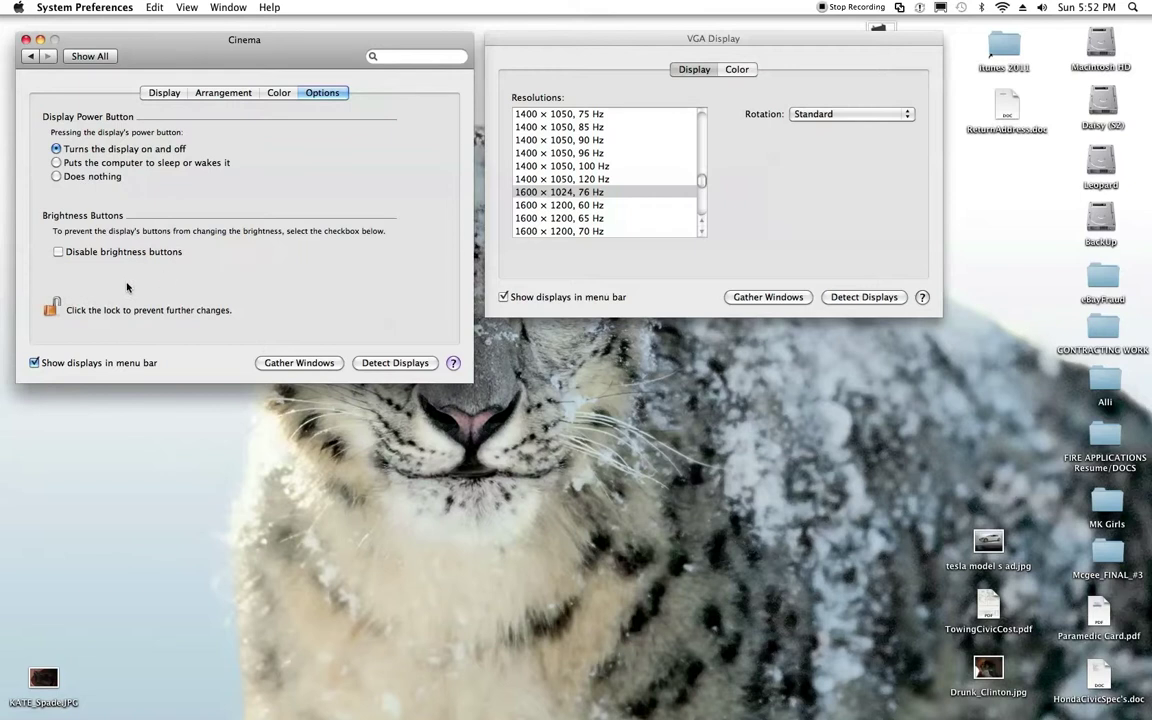
{"action": "left_click", "coordinate": [26, 40]}
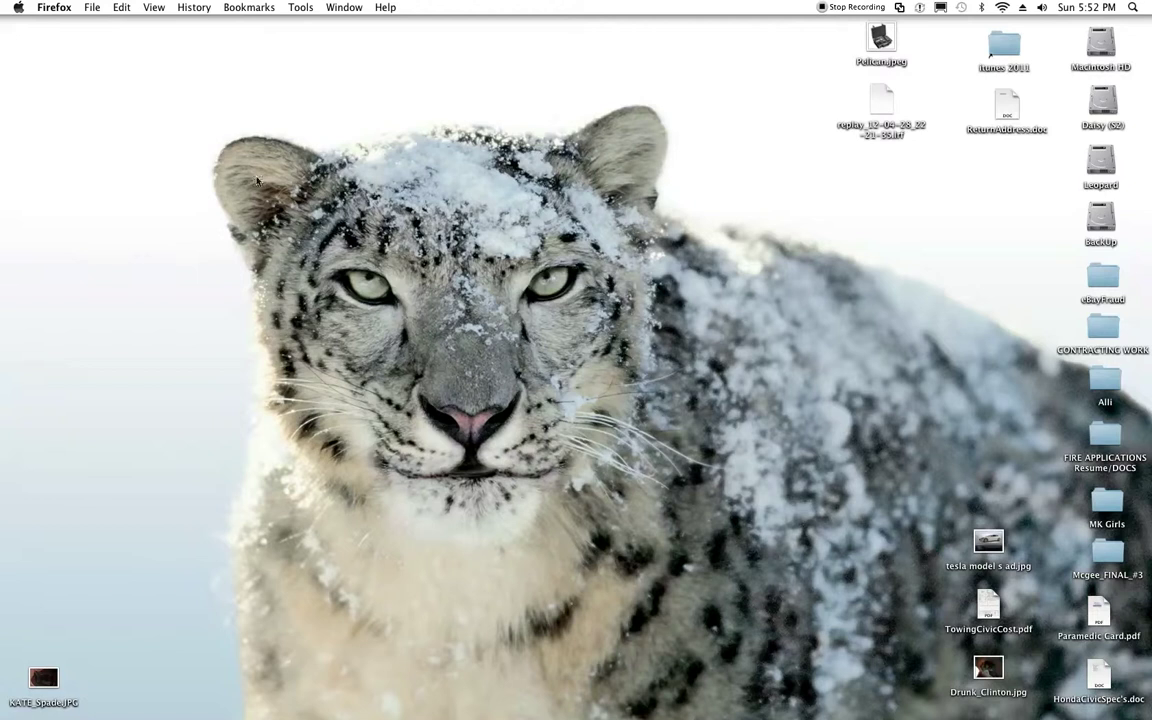